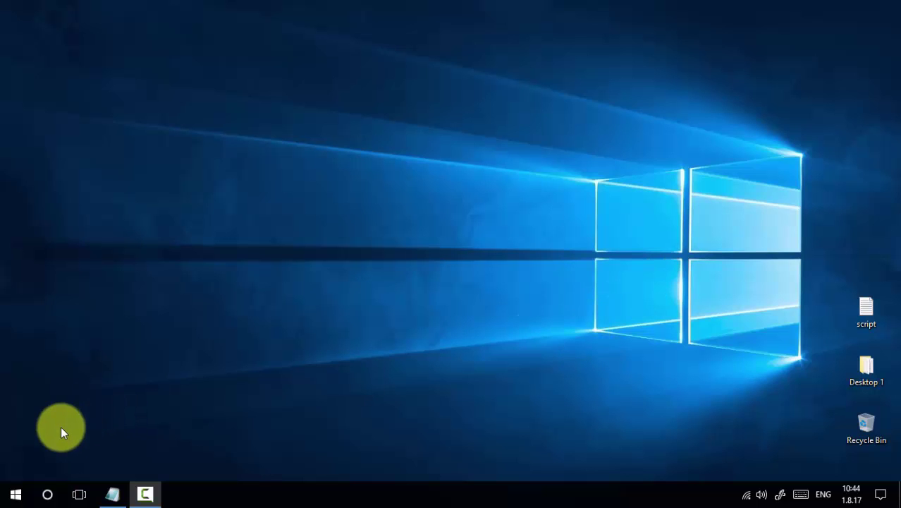
- Search Start for 'restore' and open Create a restore point to reach System Protection
key(super)
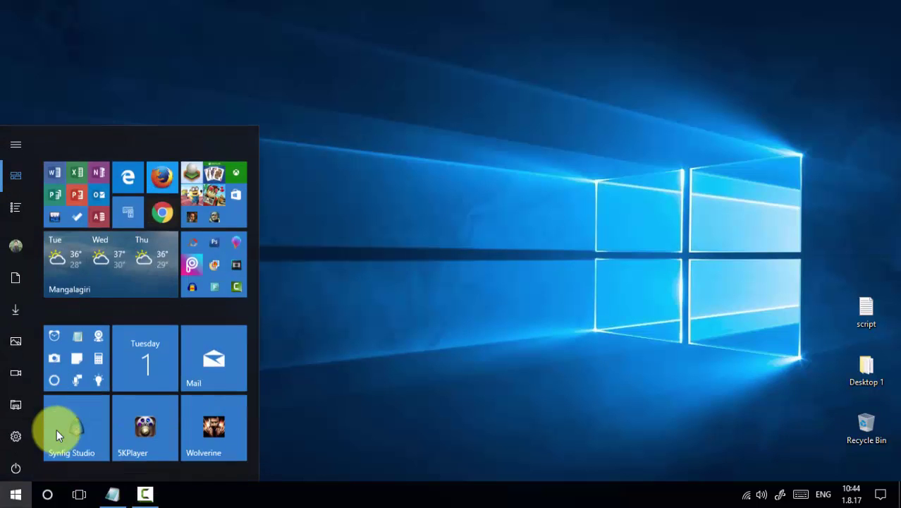
text(restore)
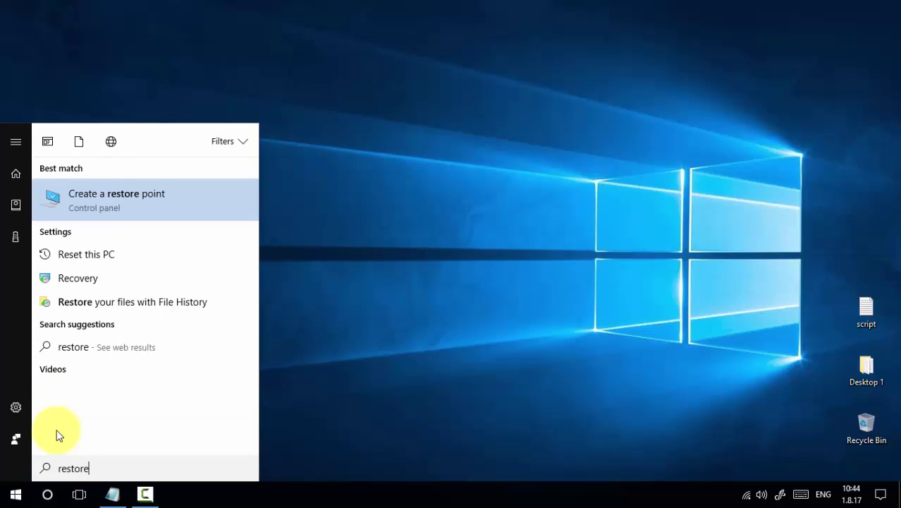
key(Return)
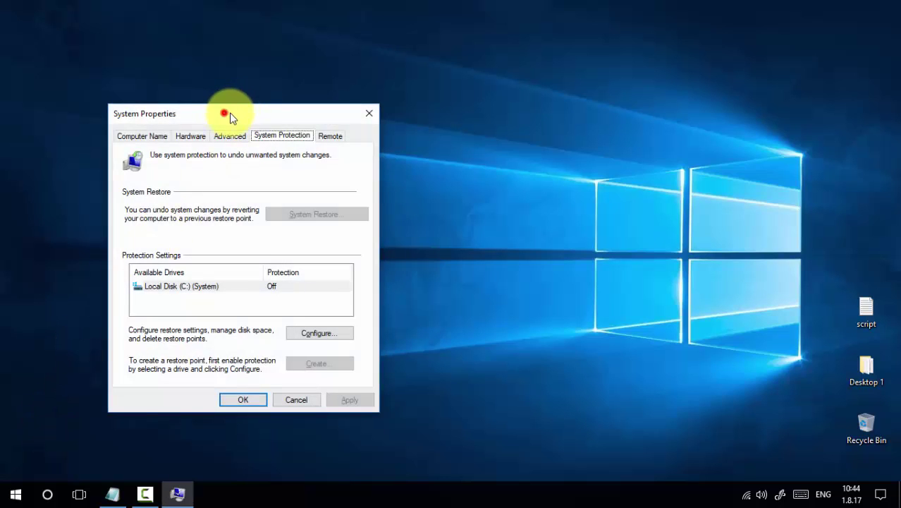
- Move the System Properties window into view and select the Local Disk (C:) (System) drive
drag(248, 117, 304, 100)
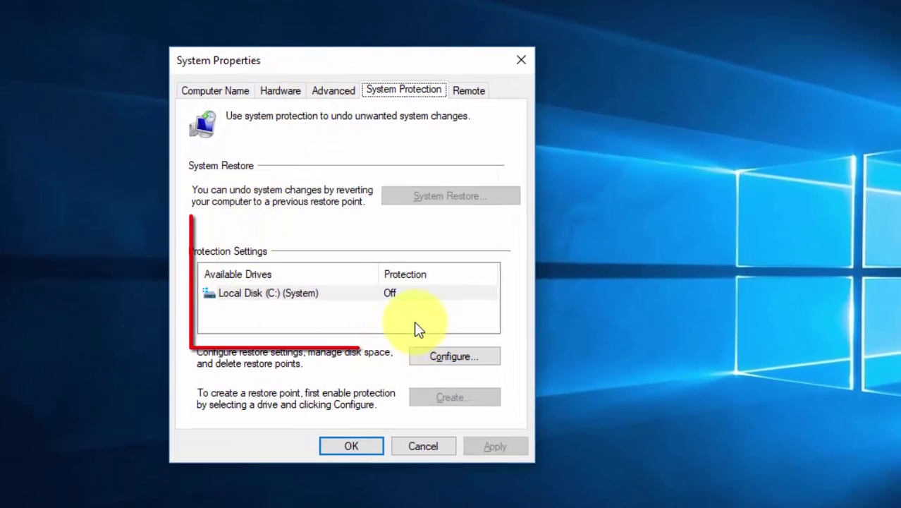
click(322, 296)
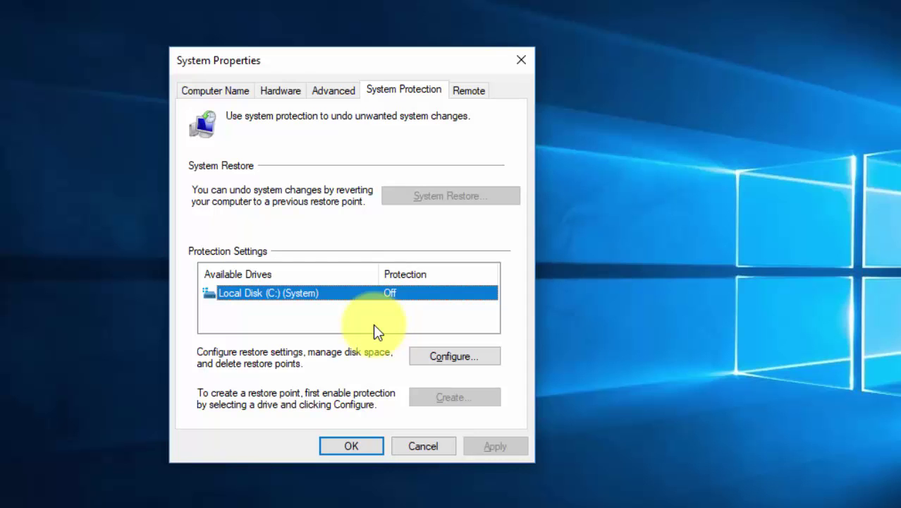
- Turn on system protection for drive C:, leaving Max Usage at 2%, and apply it
click(480, 361)
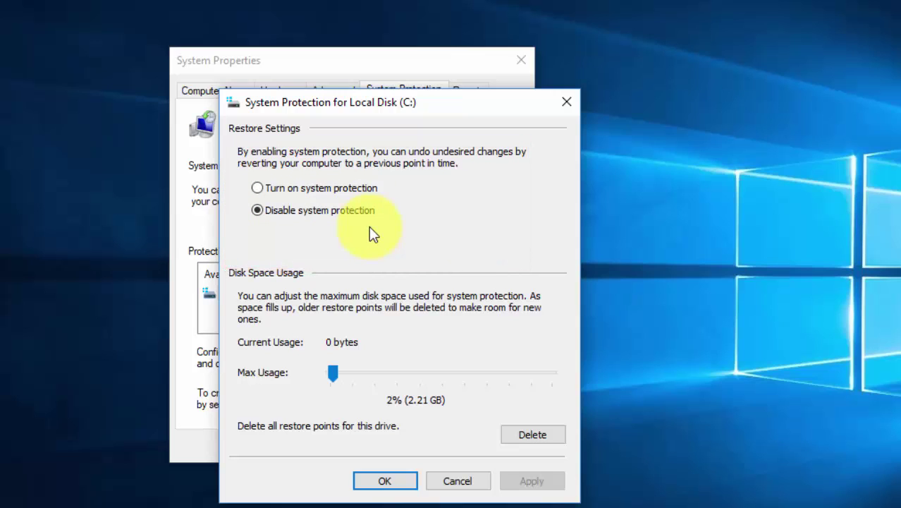
click(258, 189)
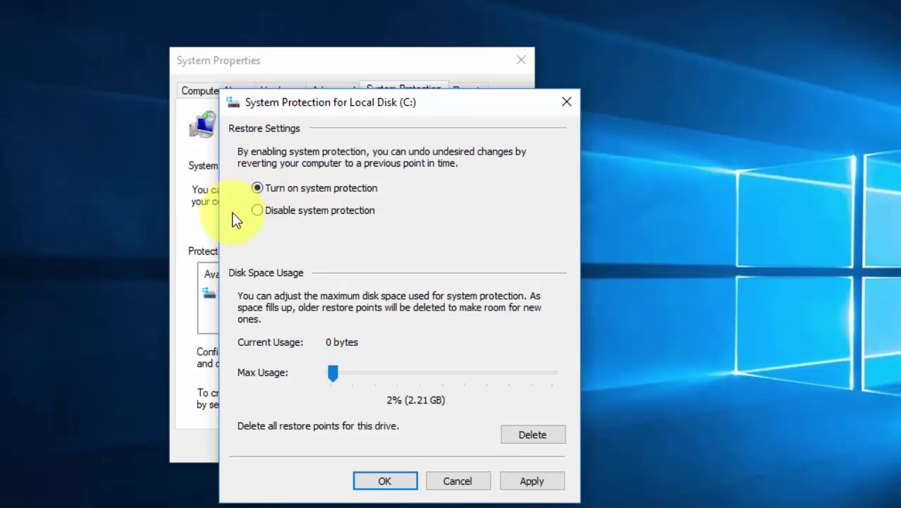
click(521, 482)
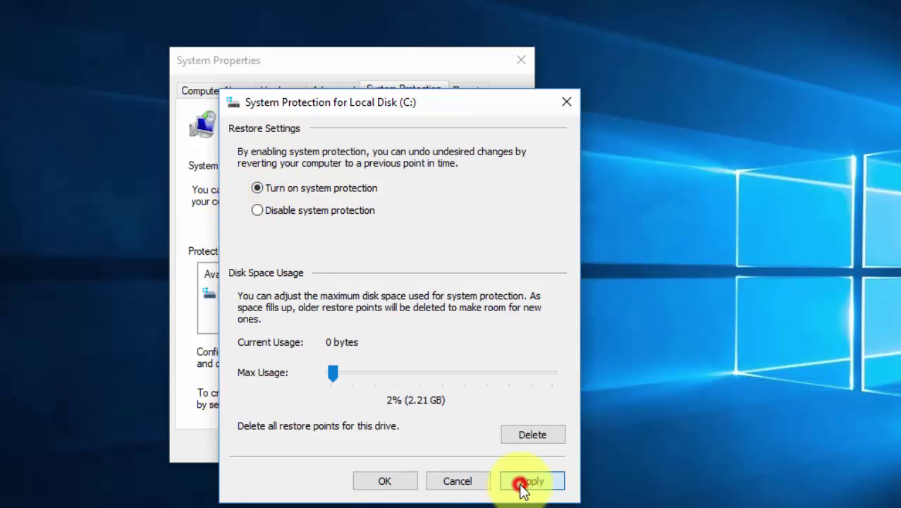
click(400, 481)
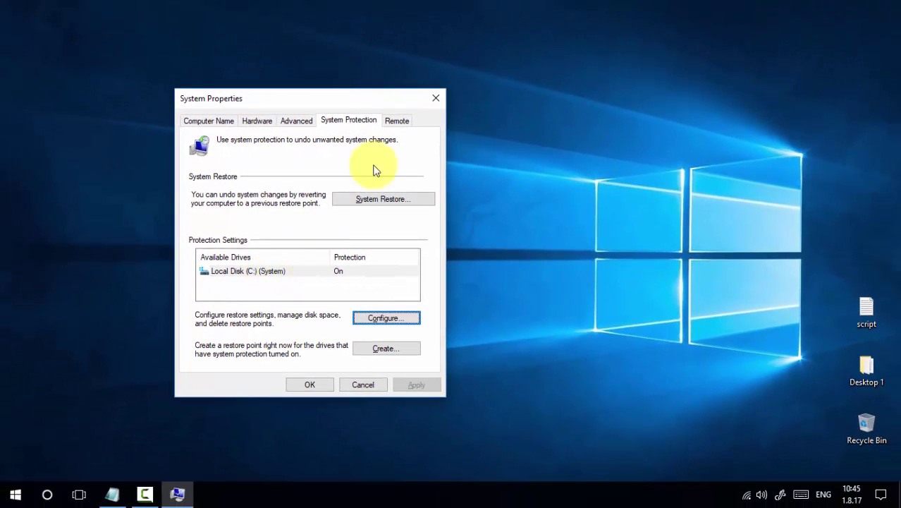
- Close System Properties and start a new desktop shortcut via New > Shortcut
click(436, 98)
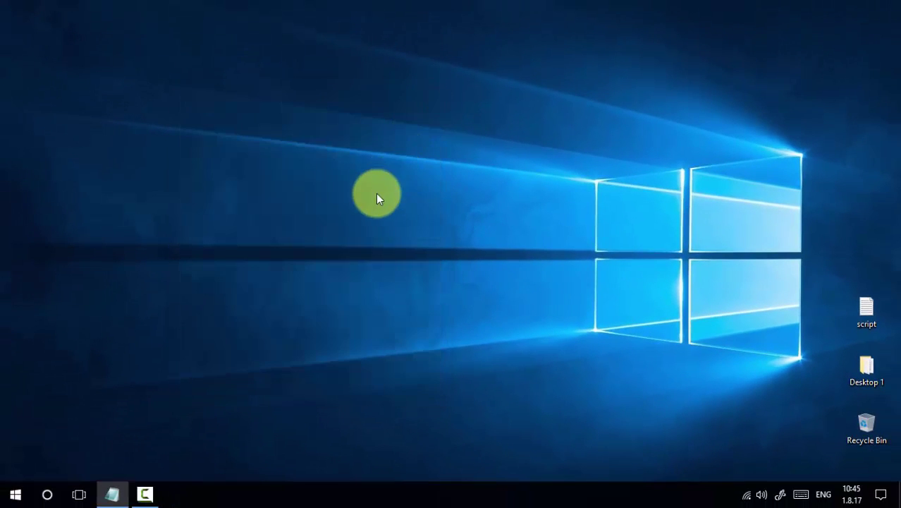
right_click(285, 167)
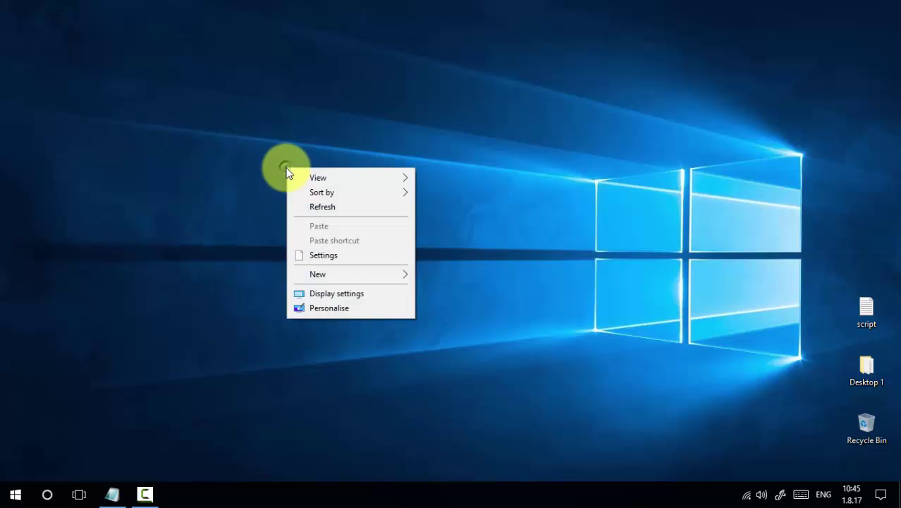
mouse_move(332, 274)
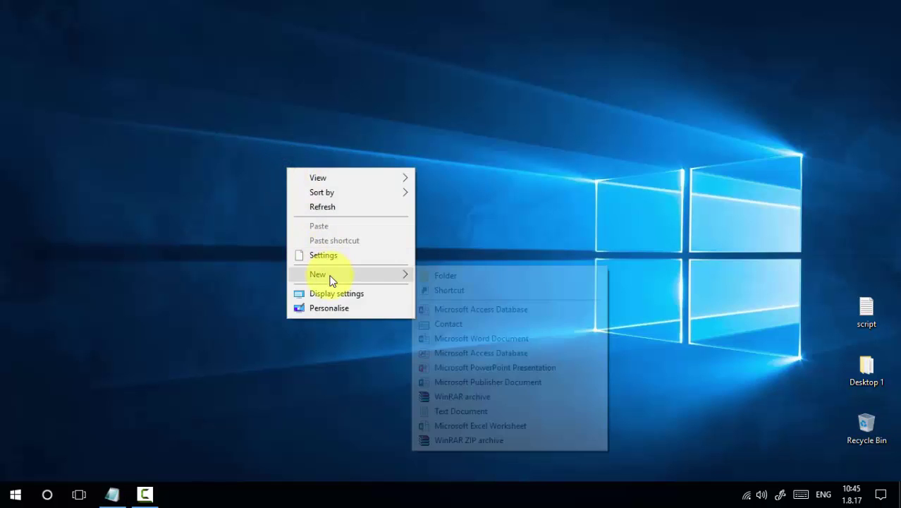
click(455, 290)
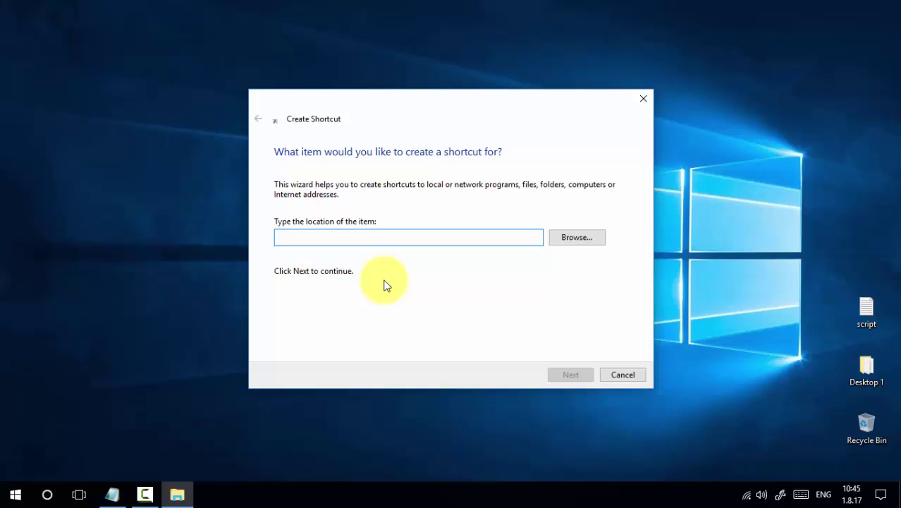
- Copy the wmic CreateRestorePoint command from the script file in Notepad into the shortcut location field
double_click(867, 308)
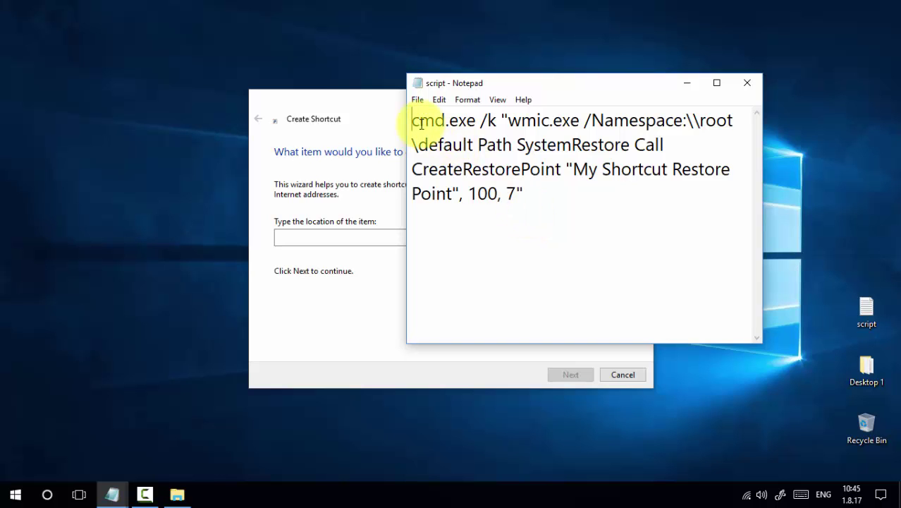
drag(413, 121, 536, 193)
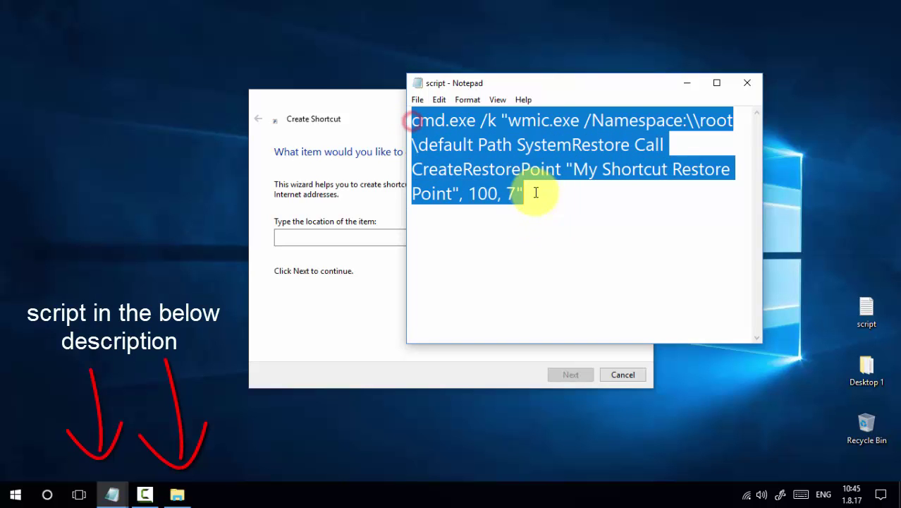
right_click(481, 175)
click(505, 216)
click(346, 238)
right_click(342, 235)
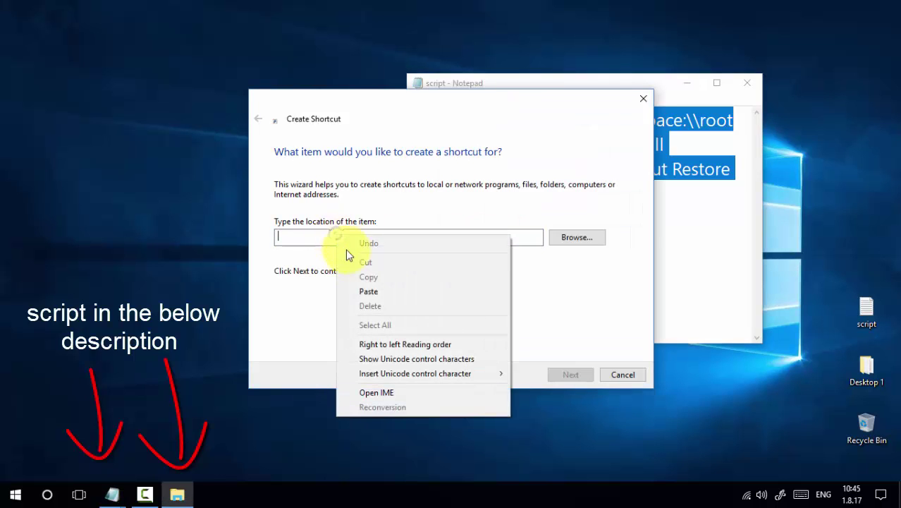
click(363, 288)
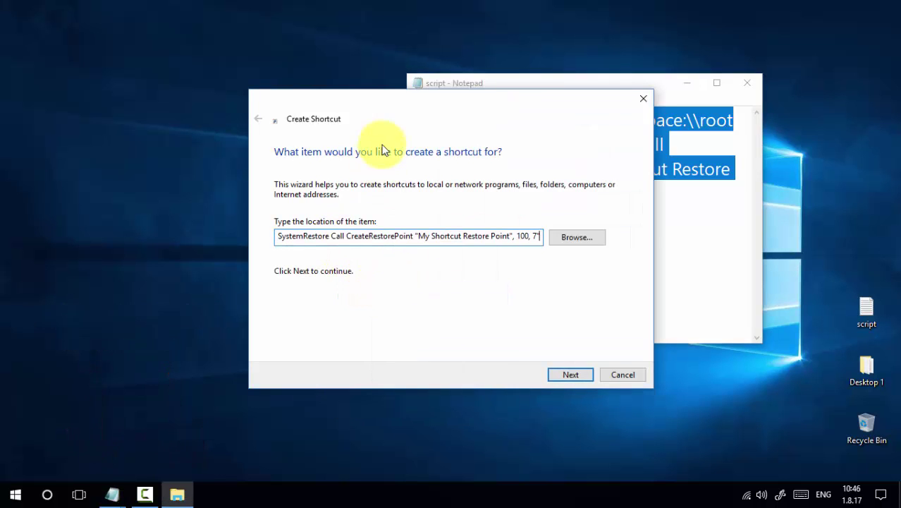
- Name the shortcut 'Restore Point' in place of the default 'cmd'
click(555, 374)
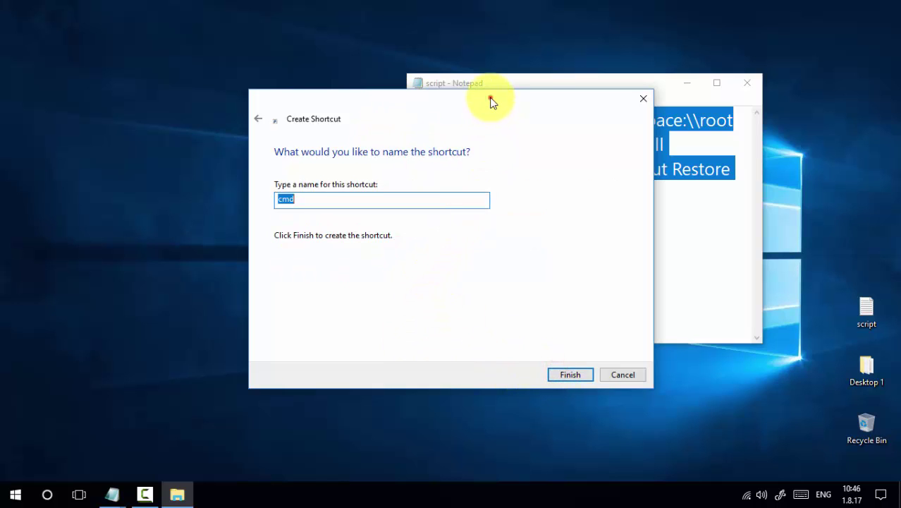
drag(490, 100, 462, 96)
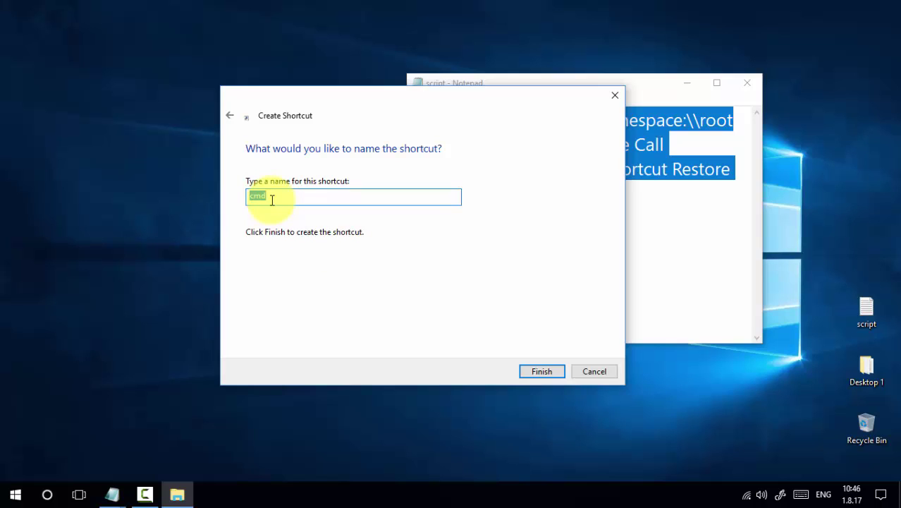
text(Restore Point)
- Finish the Restore Point shortcut, move its icon left on the desktop, and minimise Notepad
click(535, 372)
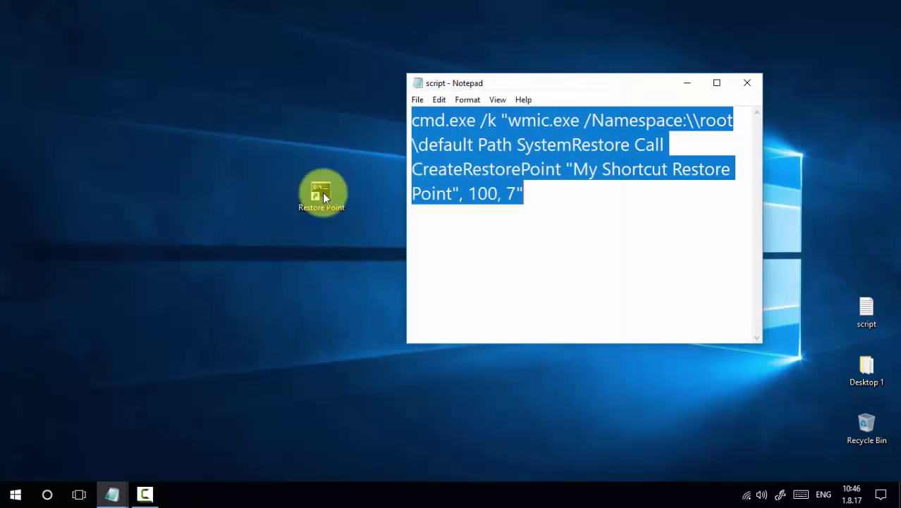
drag(325, 192, 296, 214)
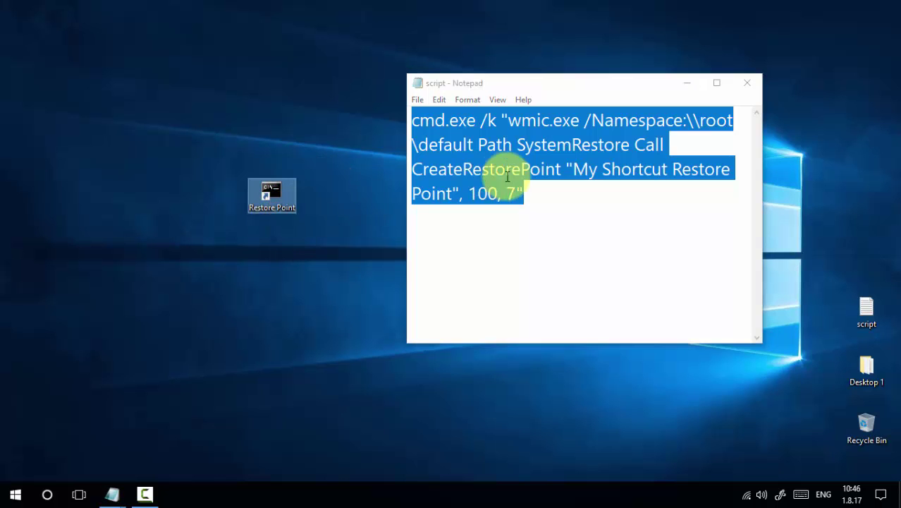
click(680, 84)
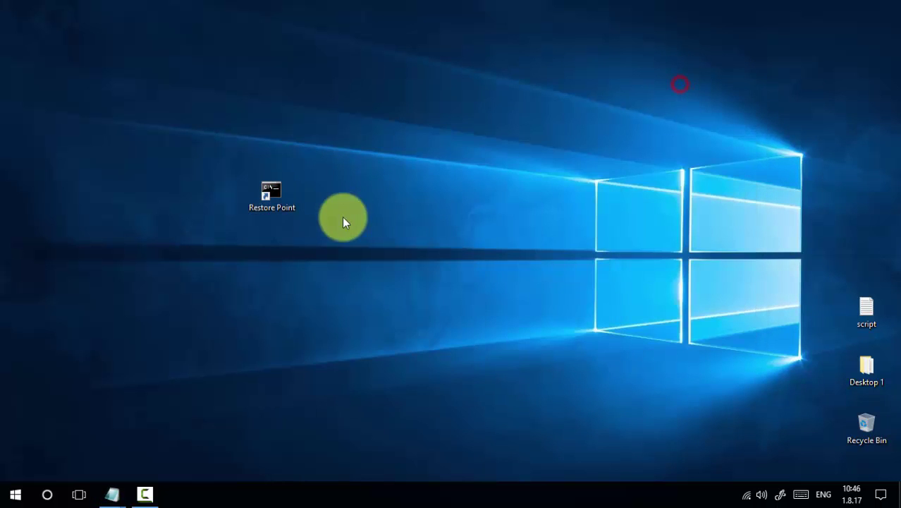
- Run the Restore Point shortcut, note the Access denied error, and close the console
double_click(271, 201)
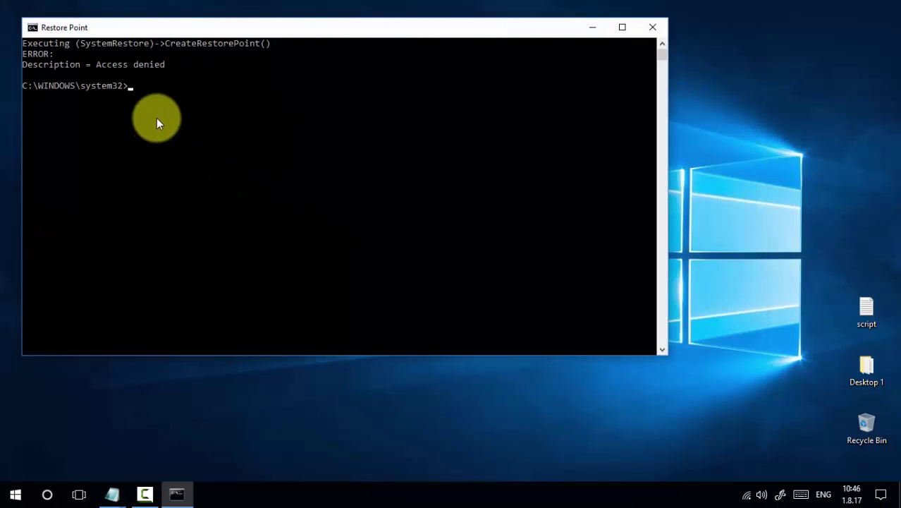
drag(167, 28, 318, 123)
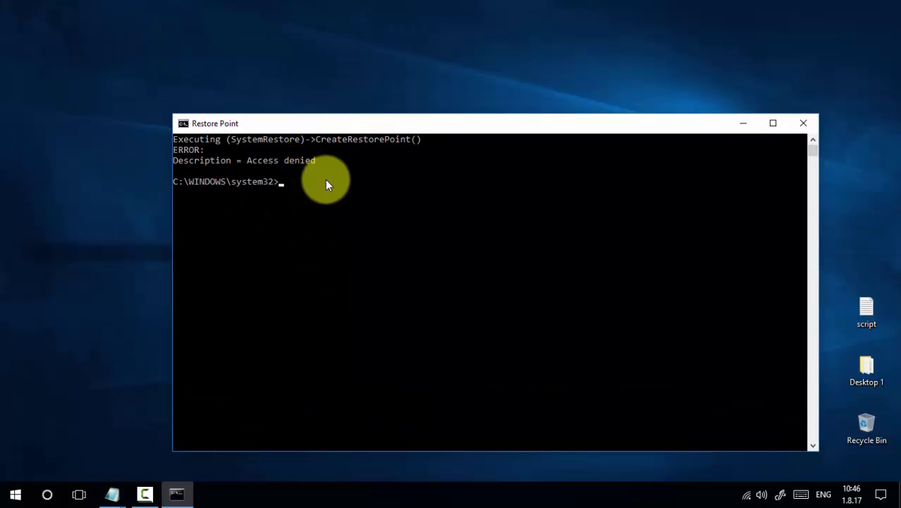
click(804, 125)
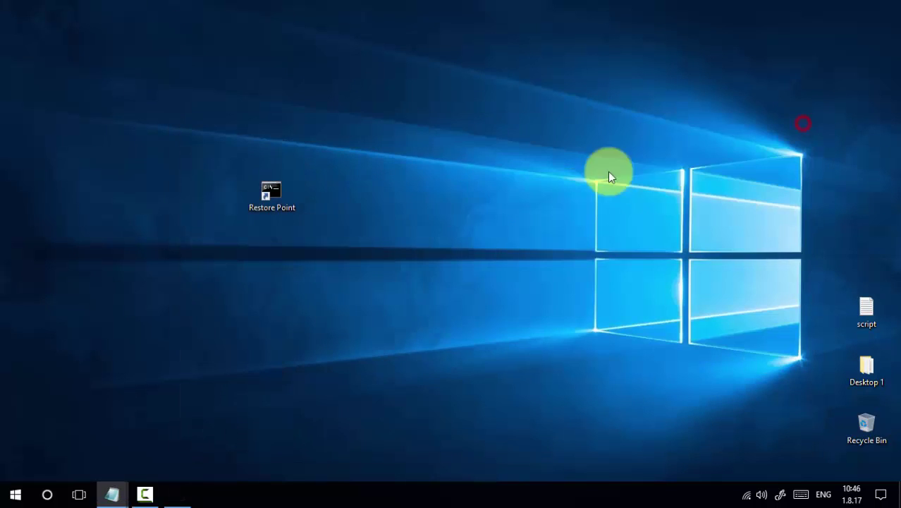
- Enable Run as administrator in the Restore Point shortcut's Advanced Properties and save the change
right_click(275, 201)
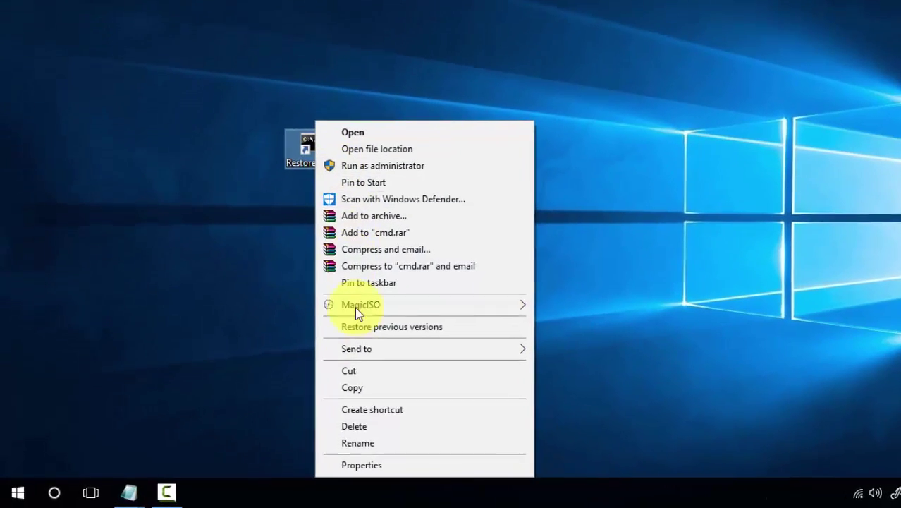
click(295, 469)
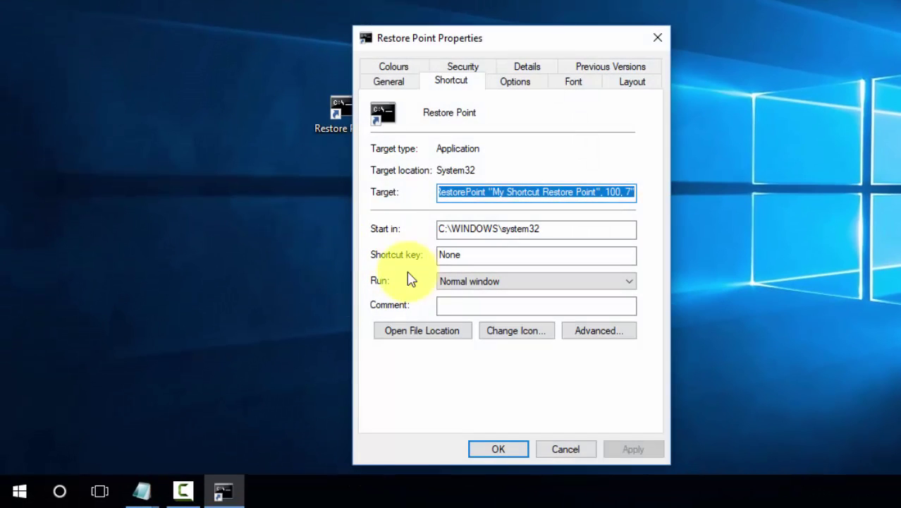
click(599, 330)
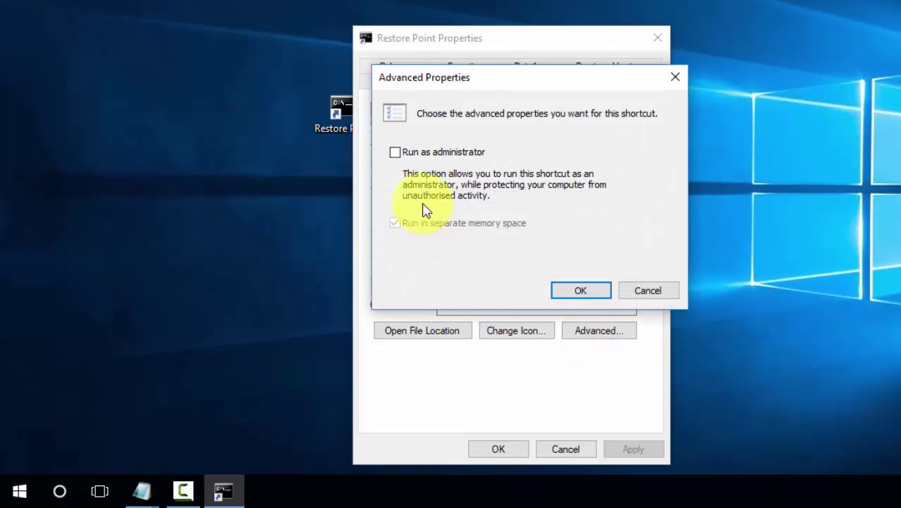
click(396, 154)
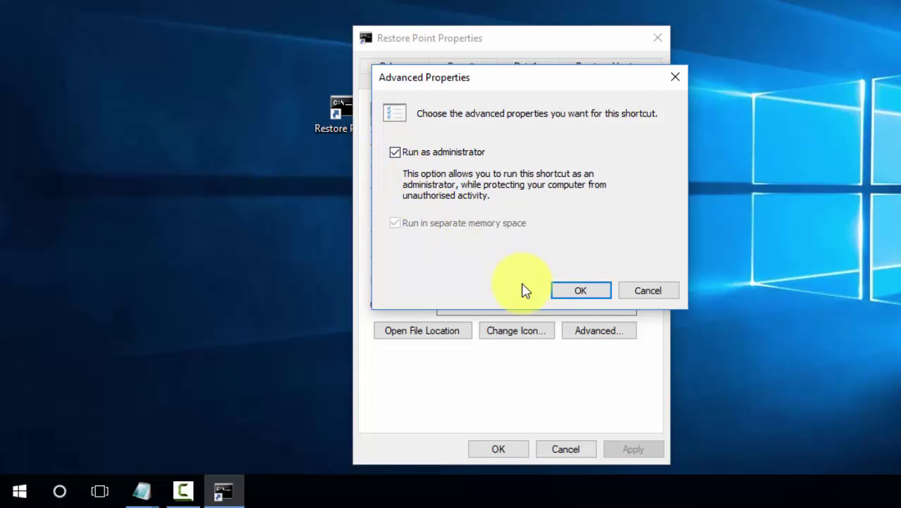
click(579, 292)
click(634, 452)
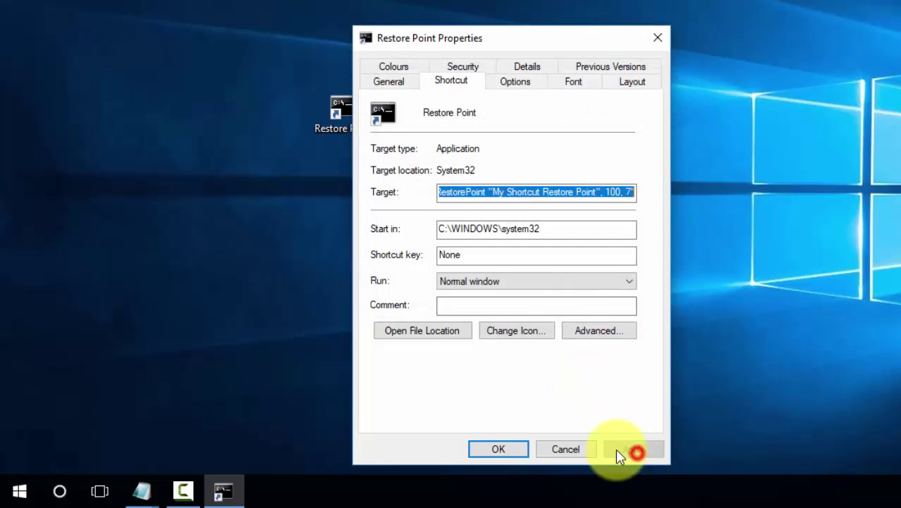
click(499, 452)
- Run the Restore Point shortcut until 'Method execution successful' appears, then close the console
double_click(343, 117)
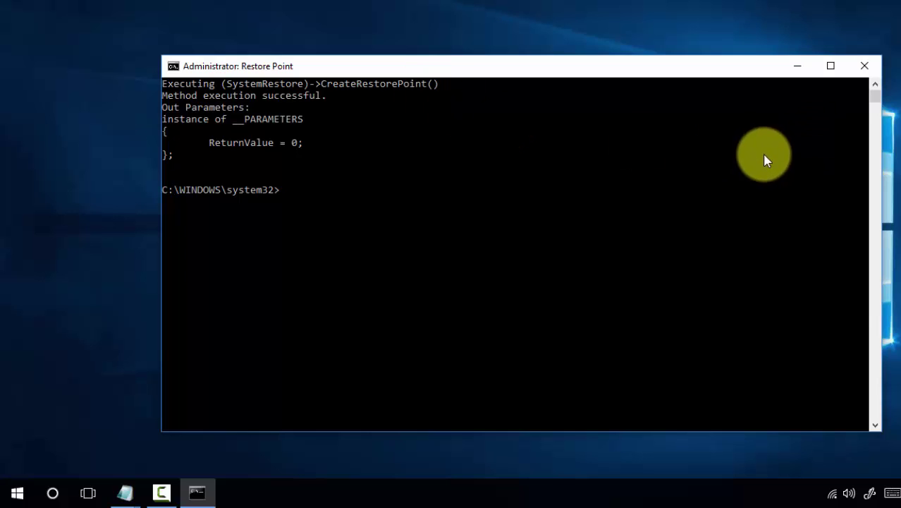
click(860, 64)
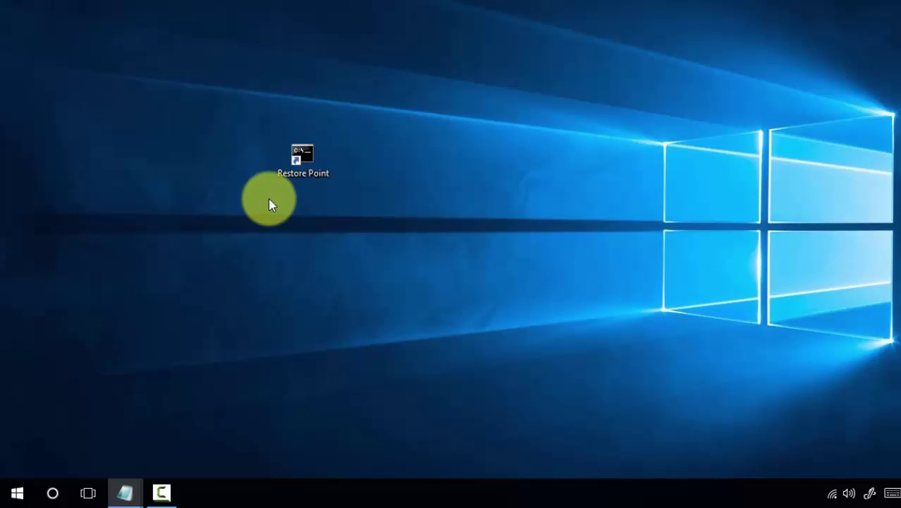
key(super)
text(res)
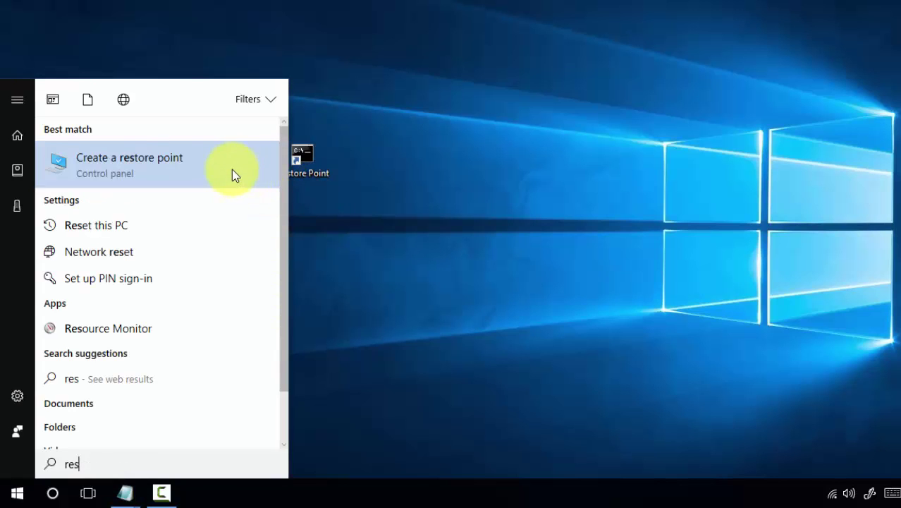
click(231, 170)
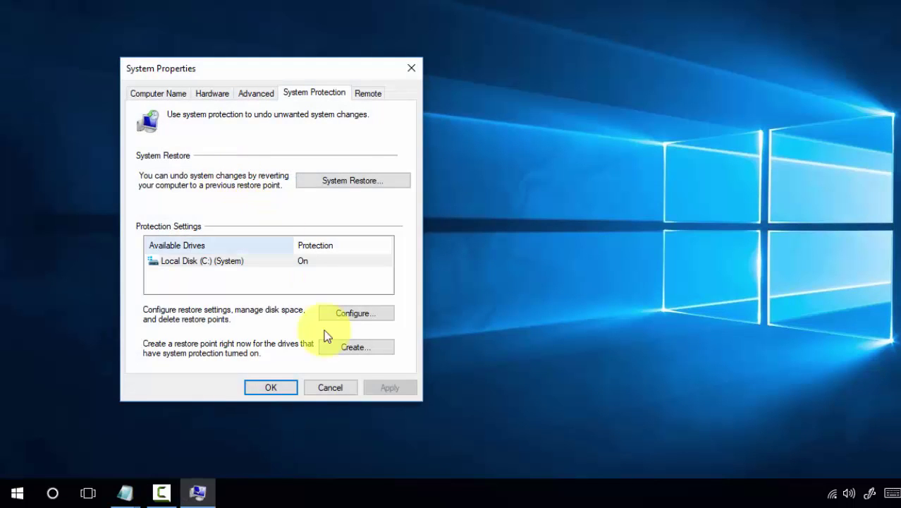
click(337, 174)
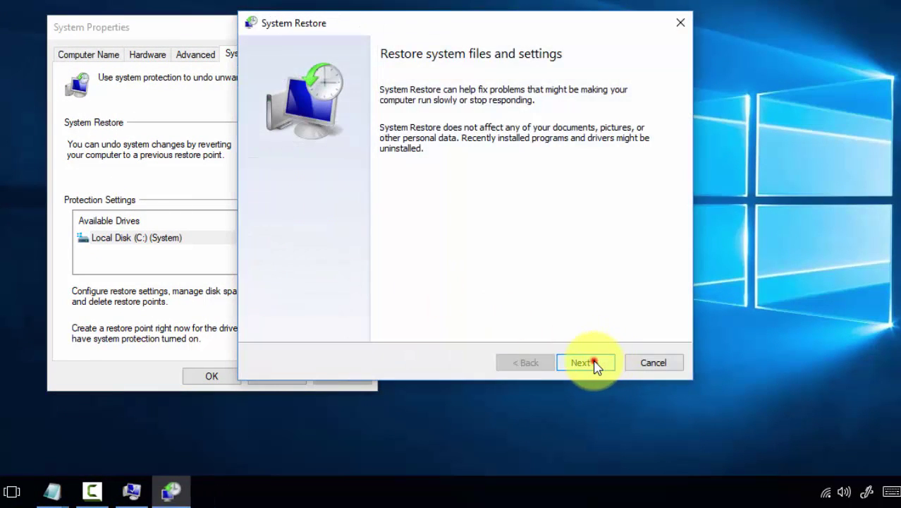
click(594, 363)
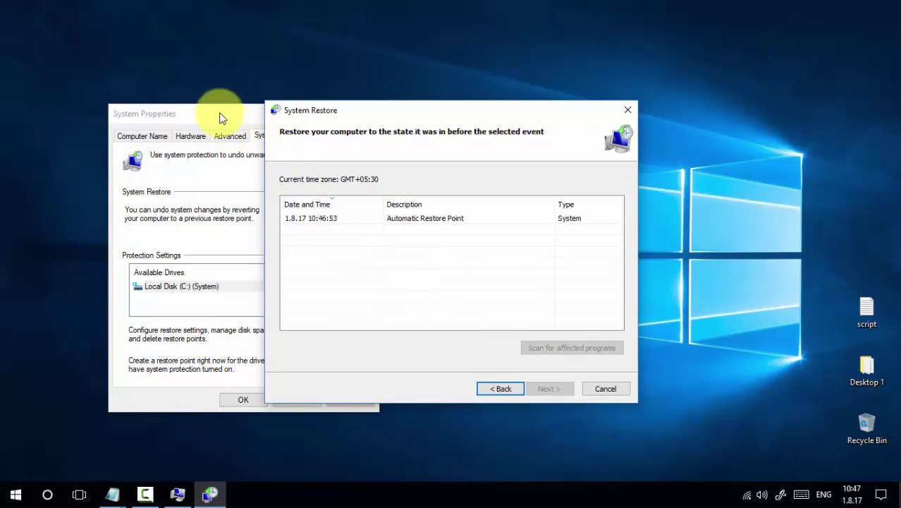
drag(221, 117, 204, 261)
drag(392, 117, 590, 134)
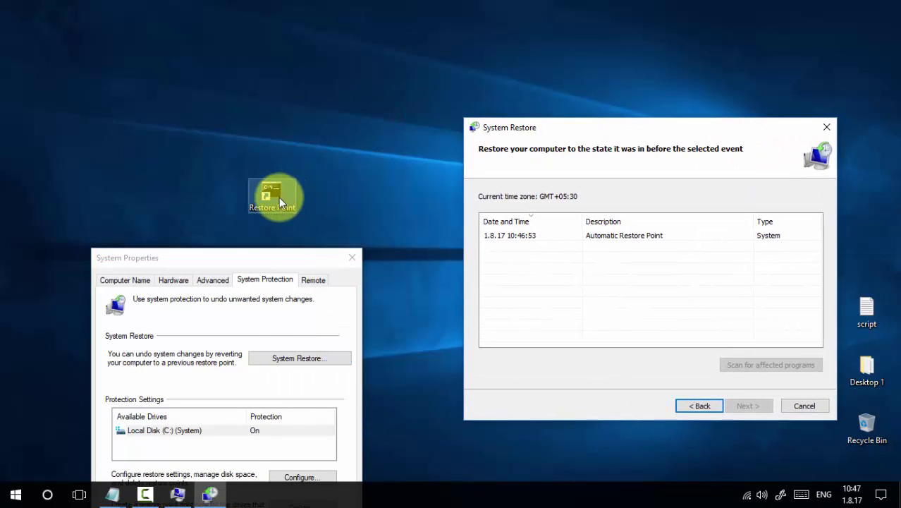
drag(275, 260, 295, 119)
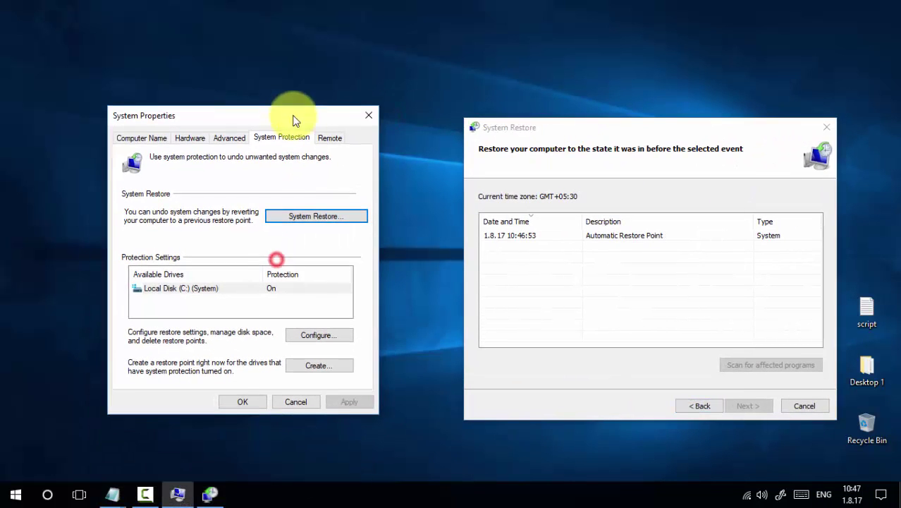
click(806, 406)
- Close System Properties and open Change Icon for the Restore Point shortcut
click(284, 403)
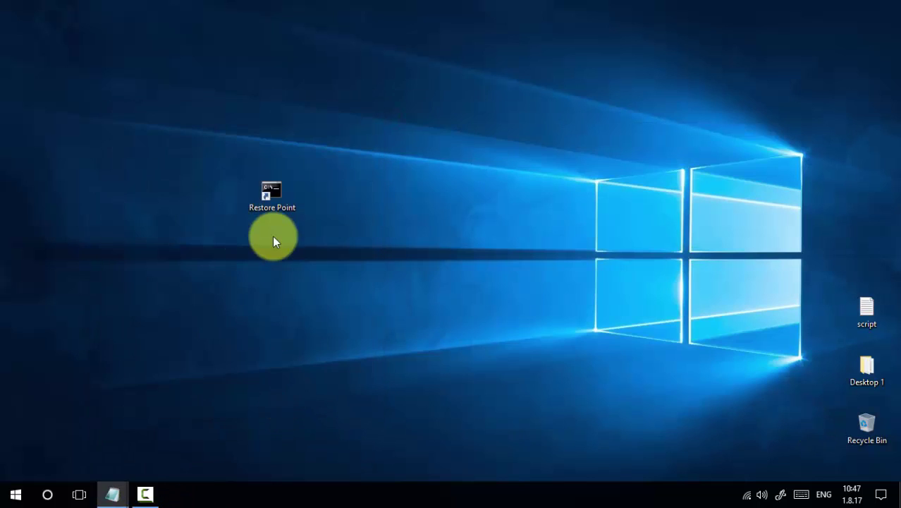
right_click(279, 196)
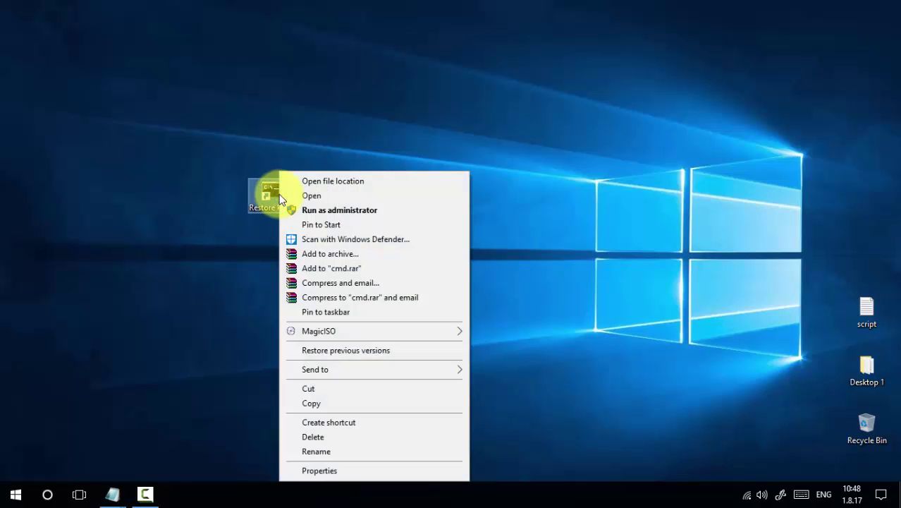
click(309, 471)
click(410, 368)
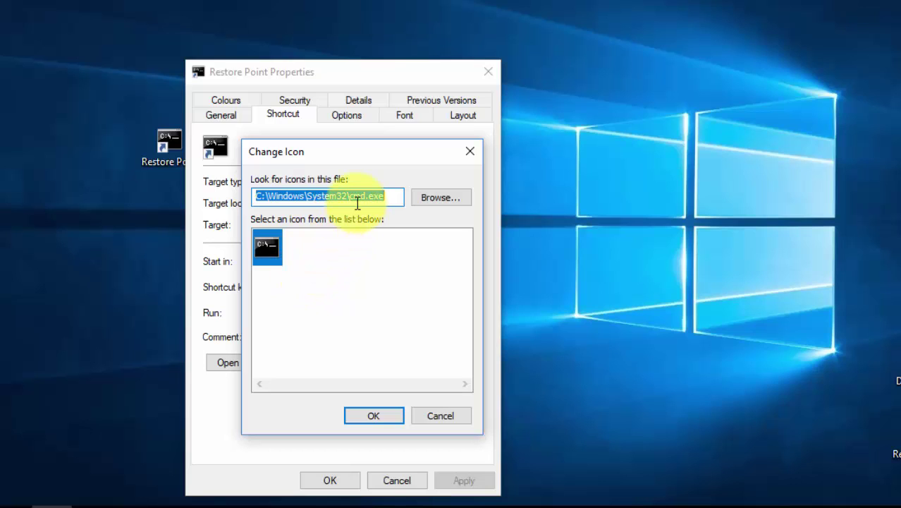
- Replace cmd.exe with imageres.dll in the icon path, choose the restore clock icon, and apply it
drag(349, 197, 382, 198)
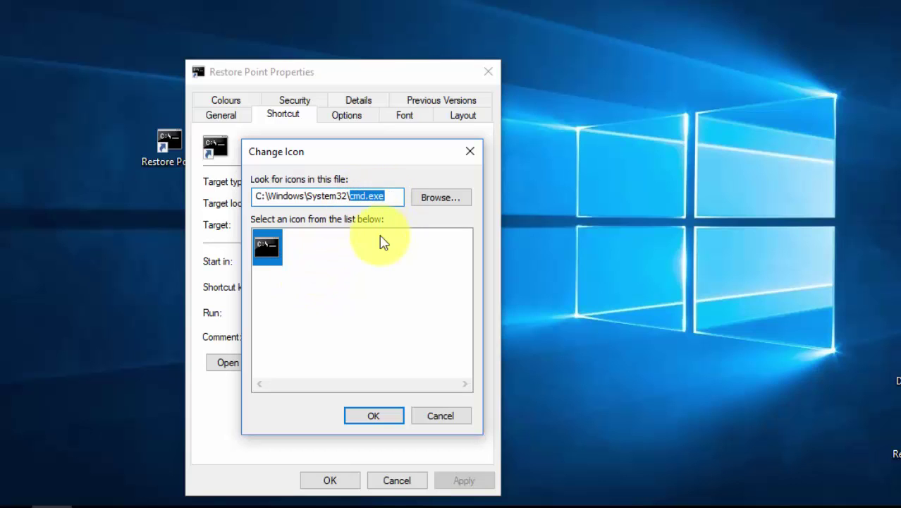
key(BackSpace)
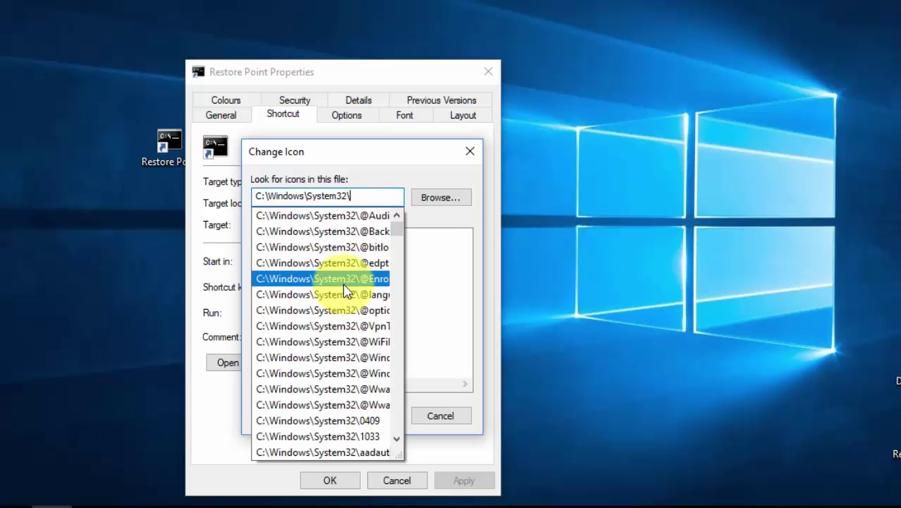
text(ima)
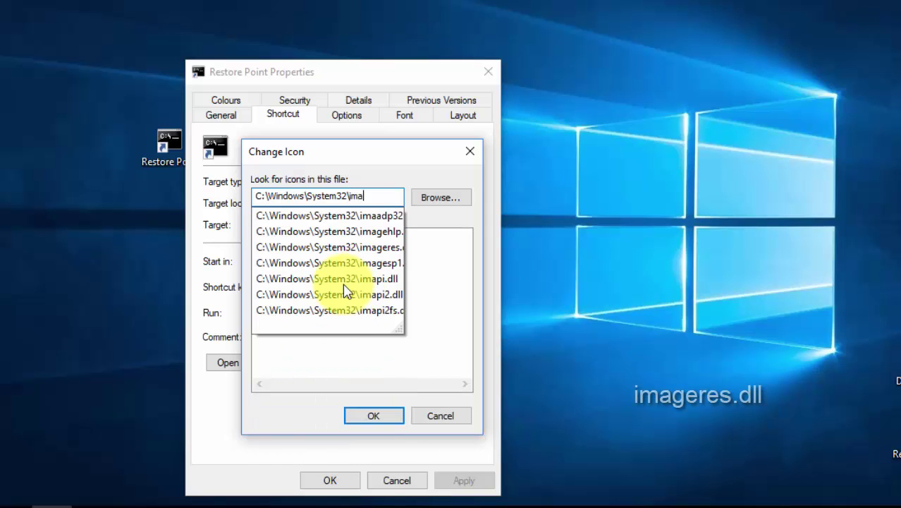
text(geres)
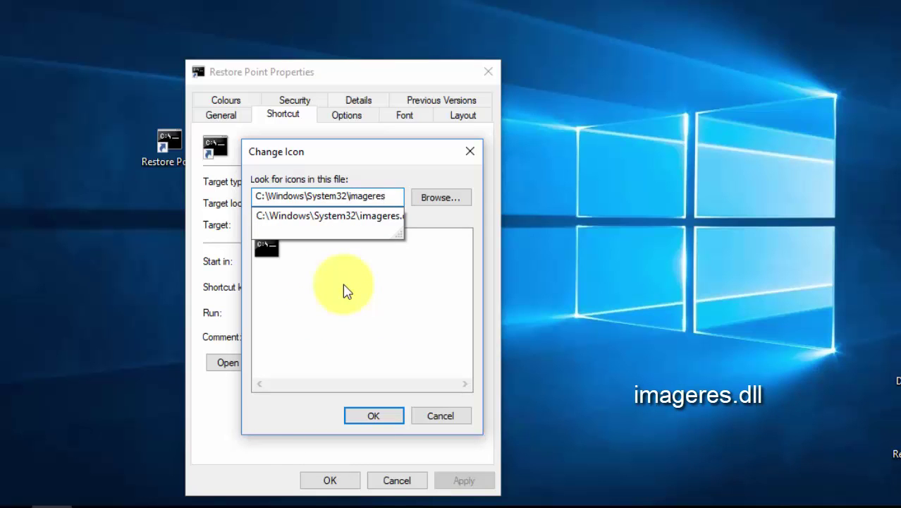
text(.dll)
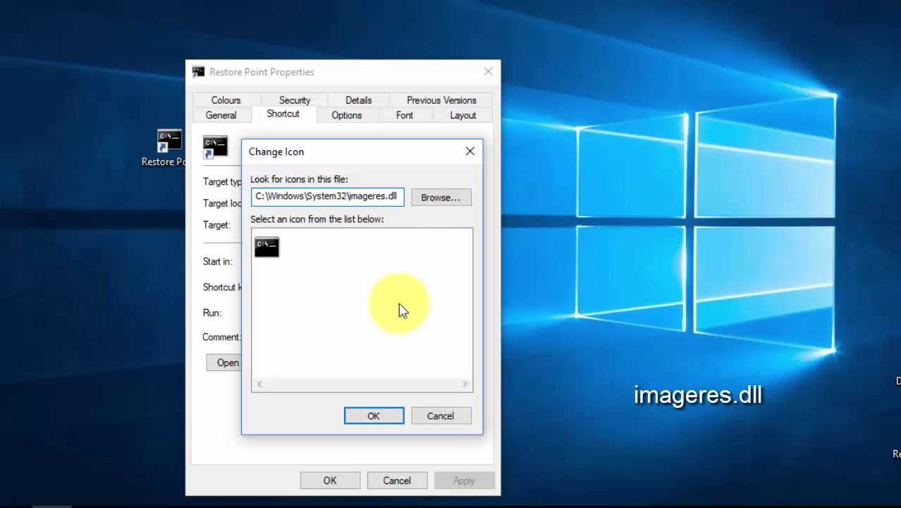
click(429, 199)
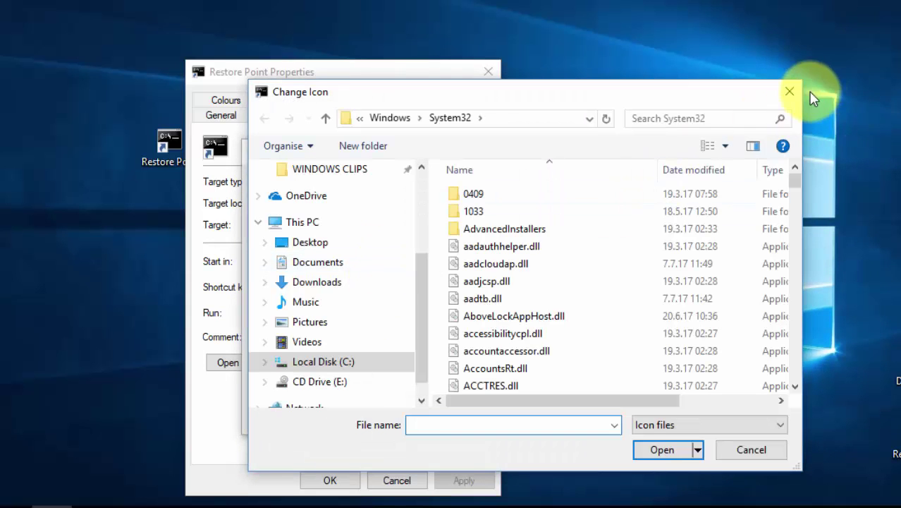
click(789, 91)
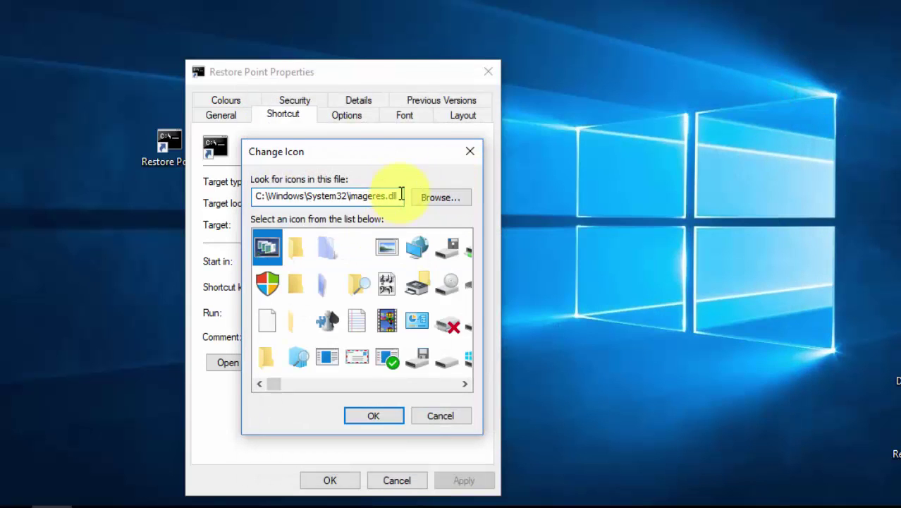
scroll(342, 323, down, 1)
scroll(344, 325, down, 2)
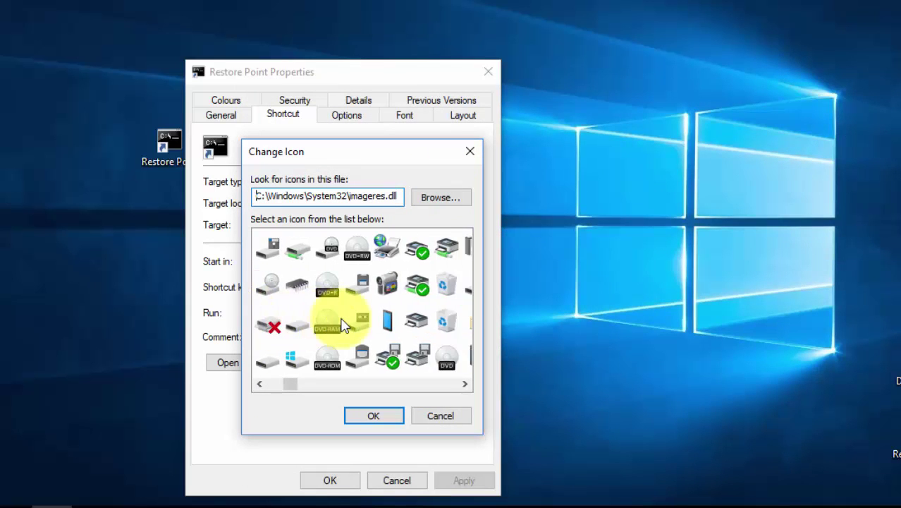
scroll(342, 325, down, 3)
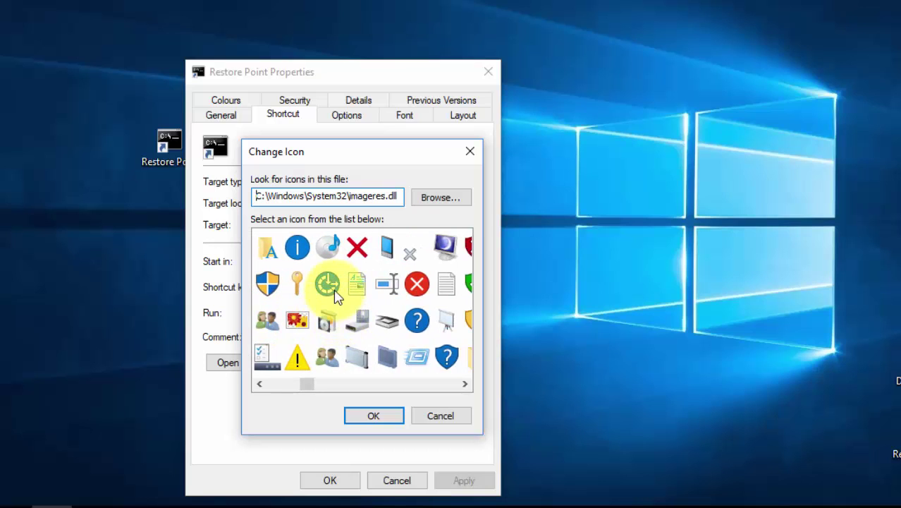
click(330, 285)
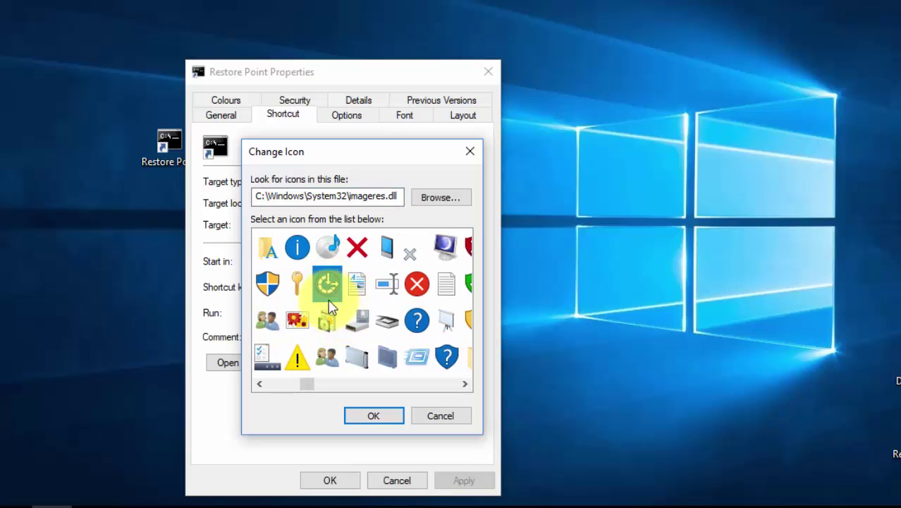
click(374, 416)
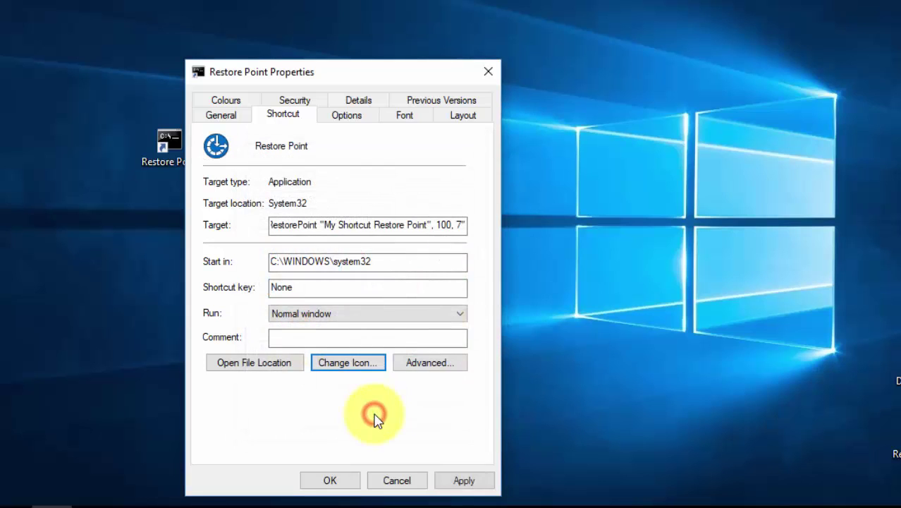
click(460, 479)
- Close the shortcut properties and run Restore Point, confirming 'Method execution successful' in the administrator console
click(331, 481)
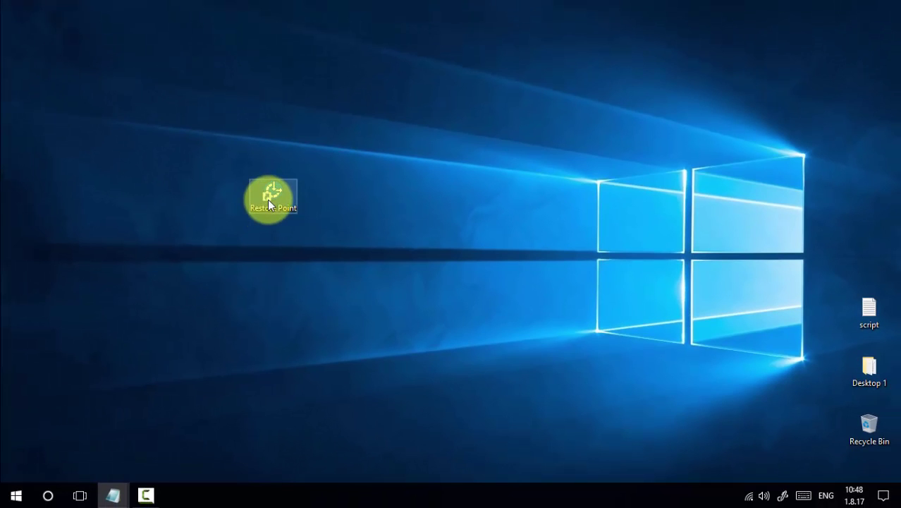
double_click(275, 203)
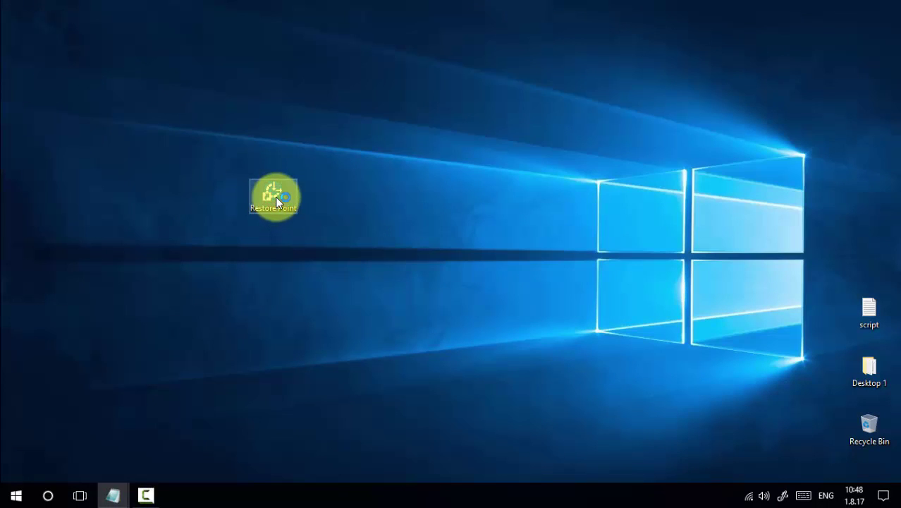